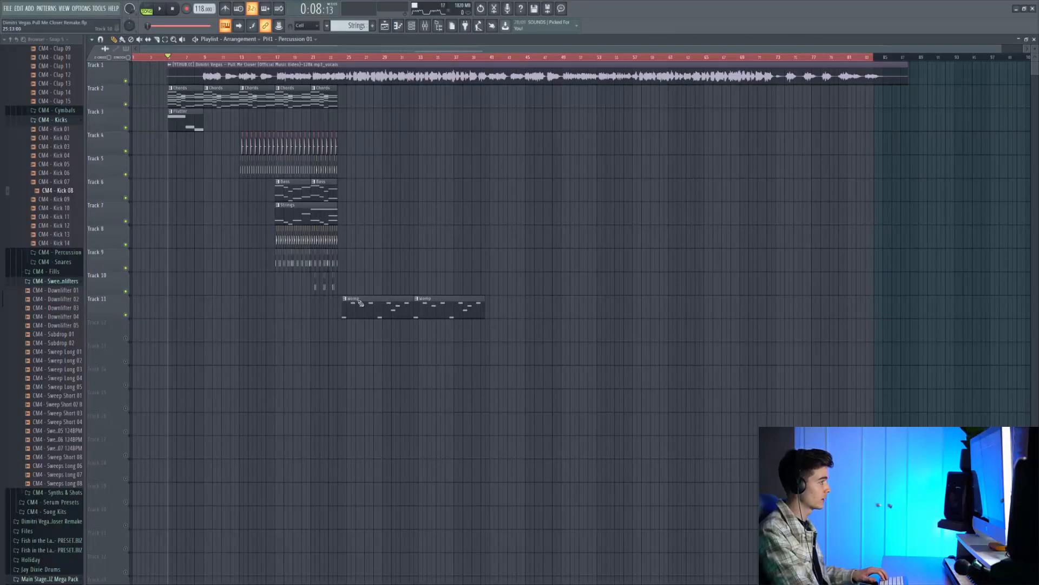
Step: Select the Womp pattern on Track 11 and play it back from bar 24
{"action": "left_click", "coordinate": [360, 302]}
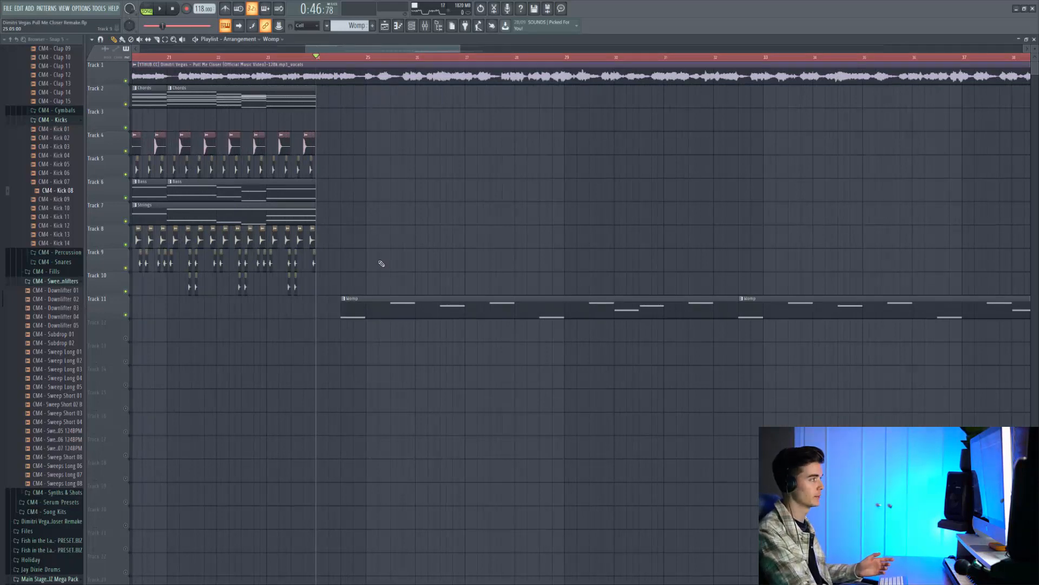
{"action": "key", "text": "space"}
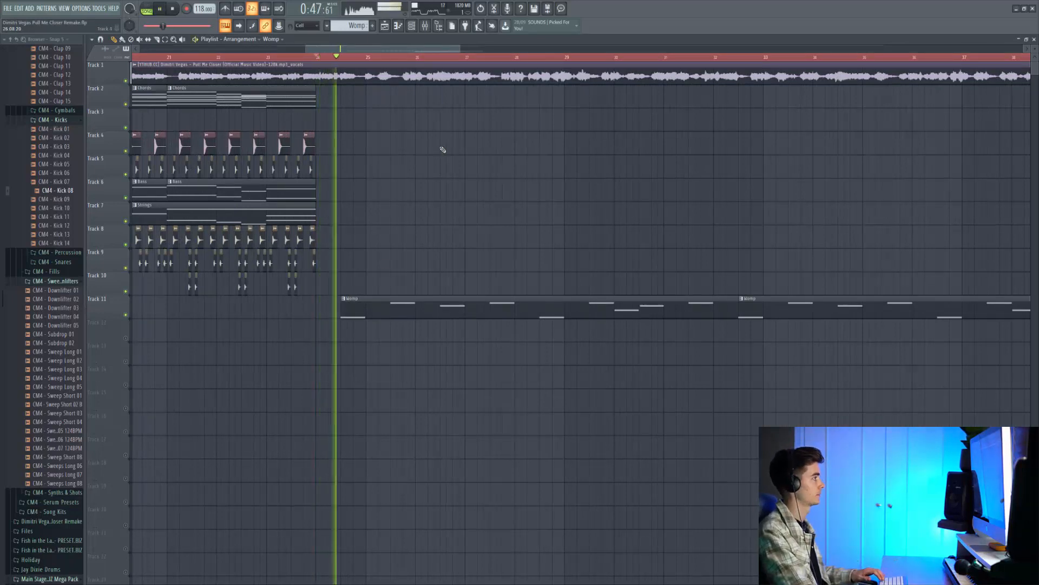
{"action": "key", "text": "space"}
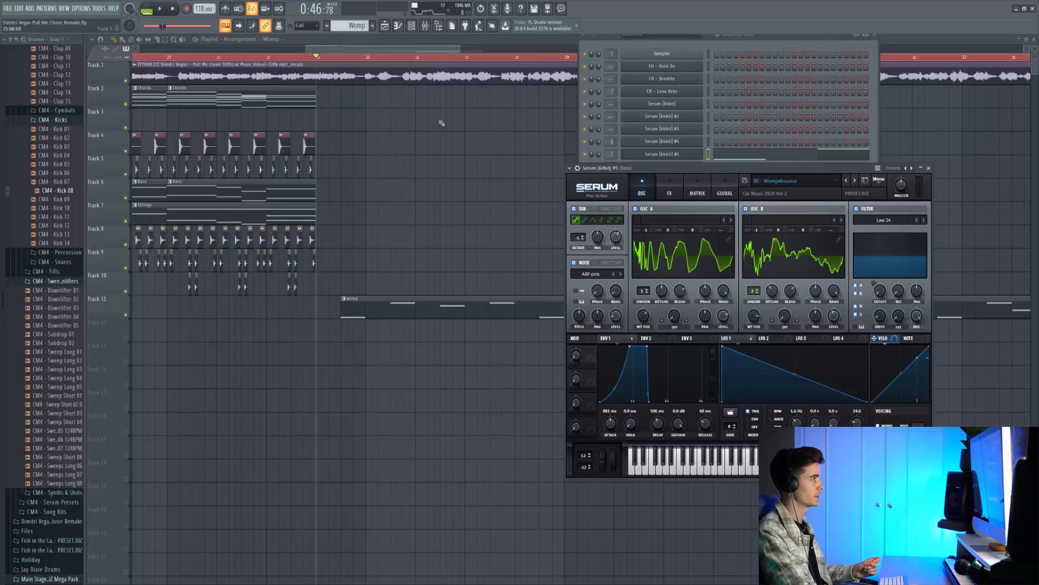
Step: Open the Womp pattern's notes in the piano roll to examine them, and return to the playlist
{"action": "double_click", "coordinate": [349, 304]}
{"action": "scroll", "coordinate": [235, 229], "scroll_direction": "down", "scroll_amount": 4}
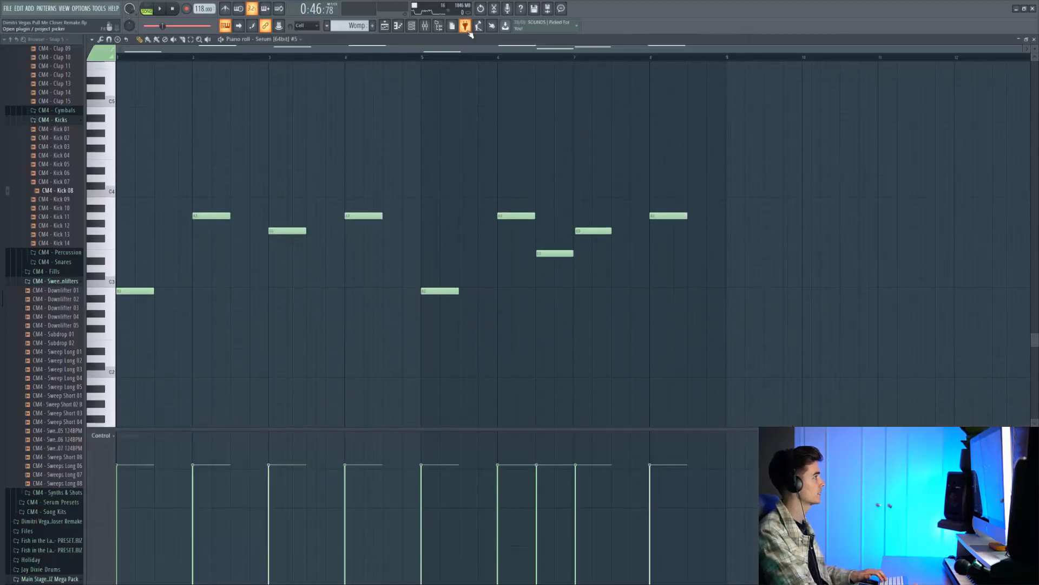
{"action": "key", "text": "F5"}
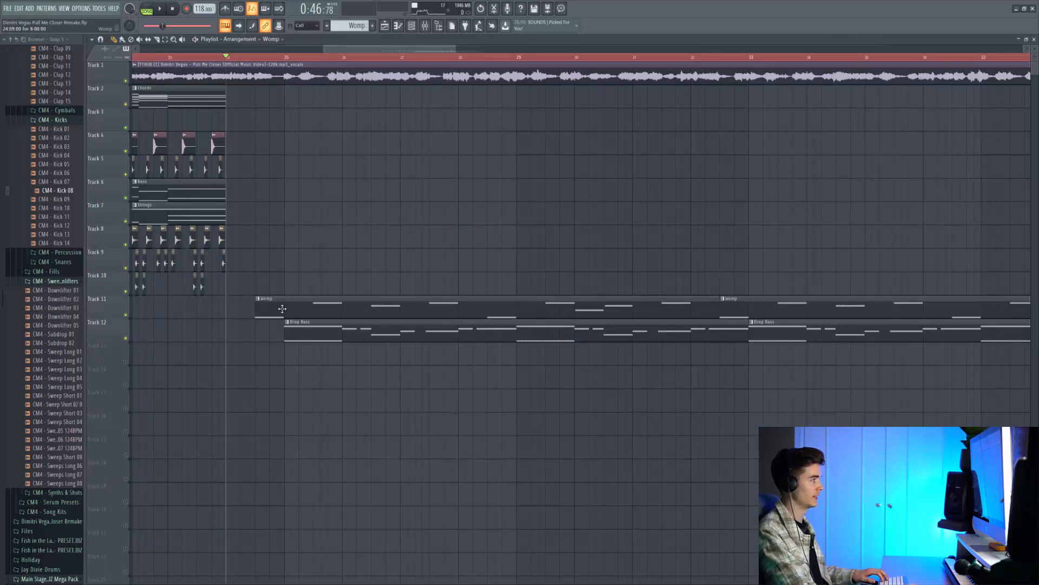
Step: Open the Drop Bass pattern's Serum #6 notes in the piano roll and play the pattern back
{"action": "double_click", "coordinate": [346, 325]}
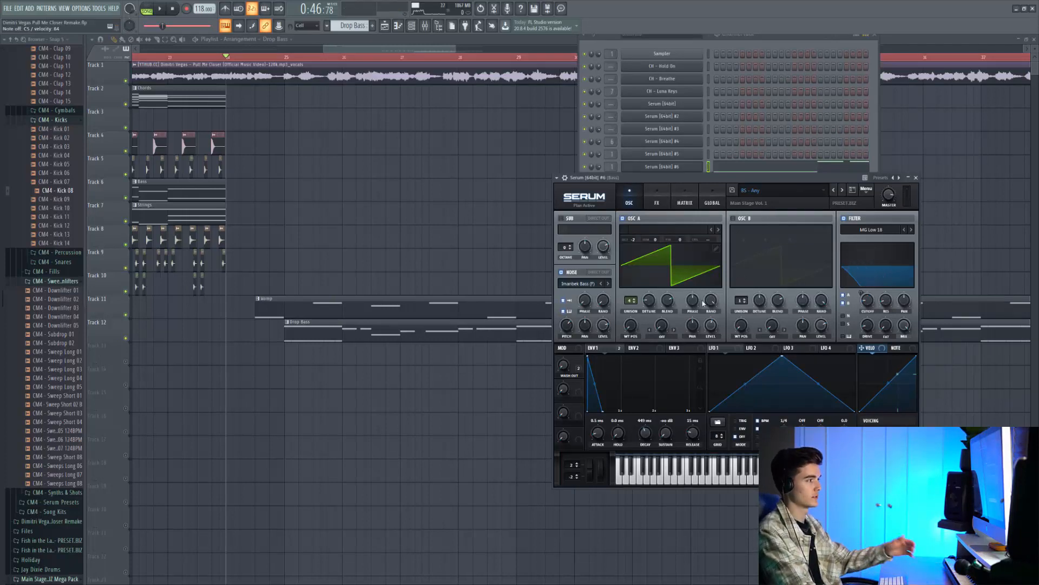
{"action": "left_click", "coordinate": [757, 169]}
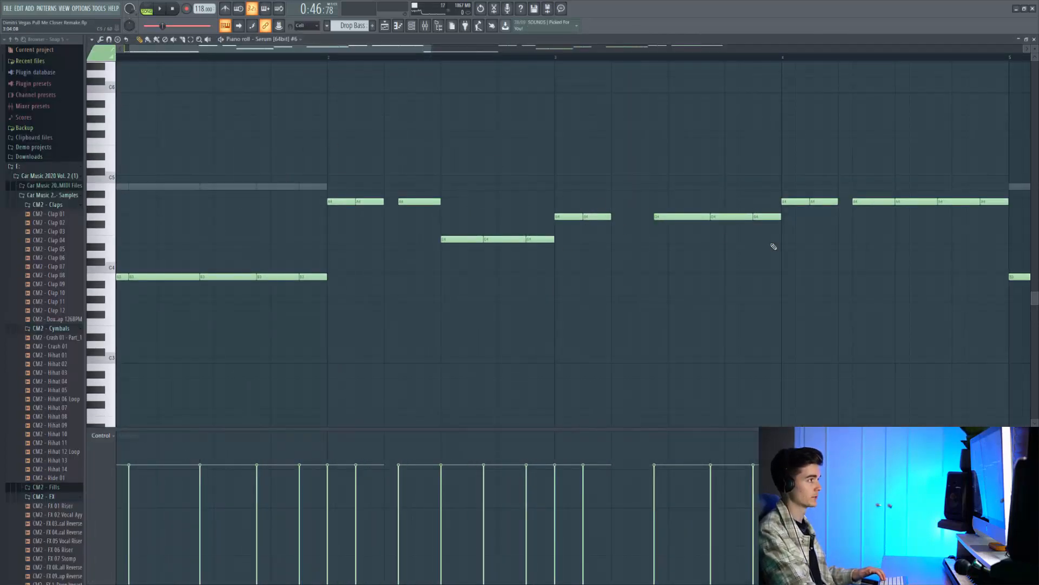
{"action": "scroll", "coordinate": [469, 112], "scroll_direction": "down", "scroll_amount": 3}
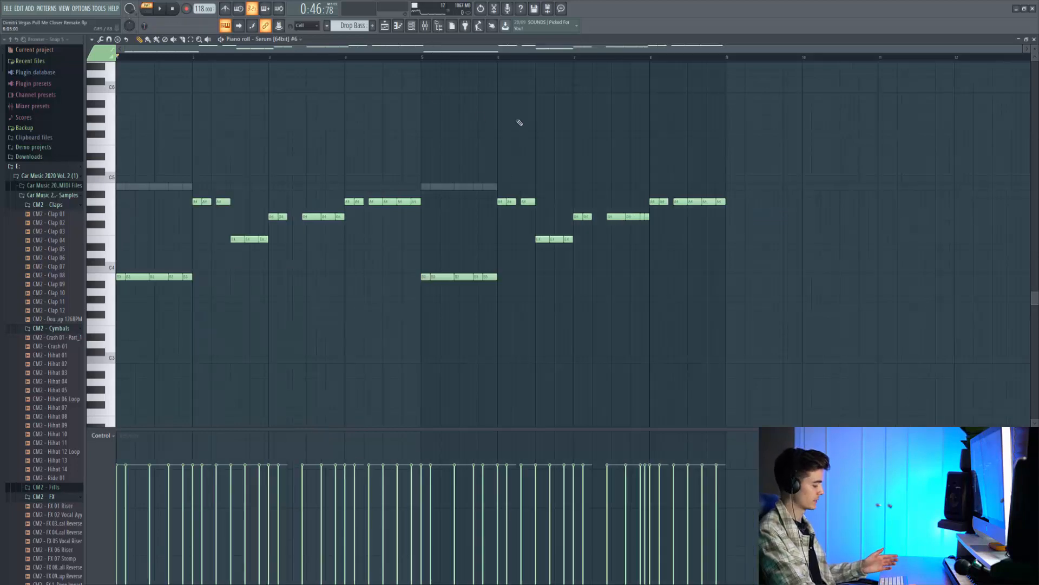
{"action": "key", "text": "space"}
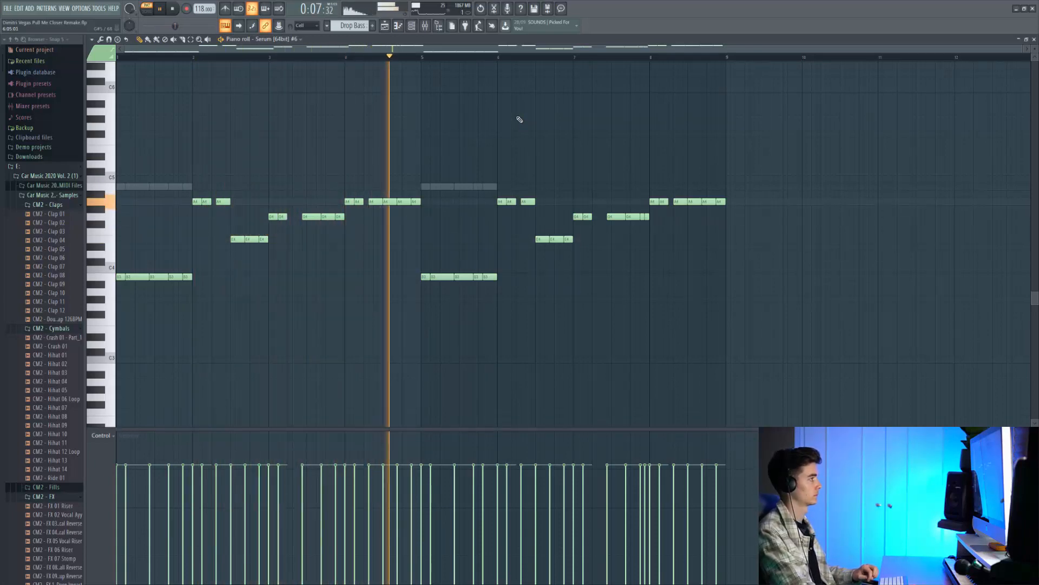
{"action": "key", "text": "space"}
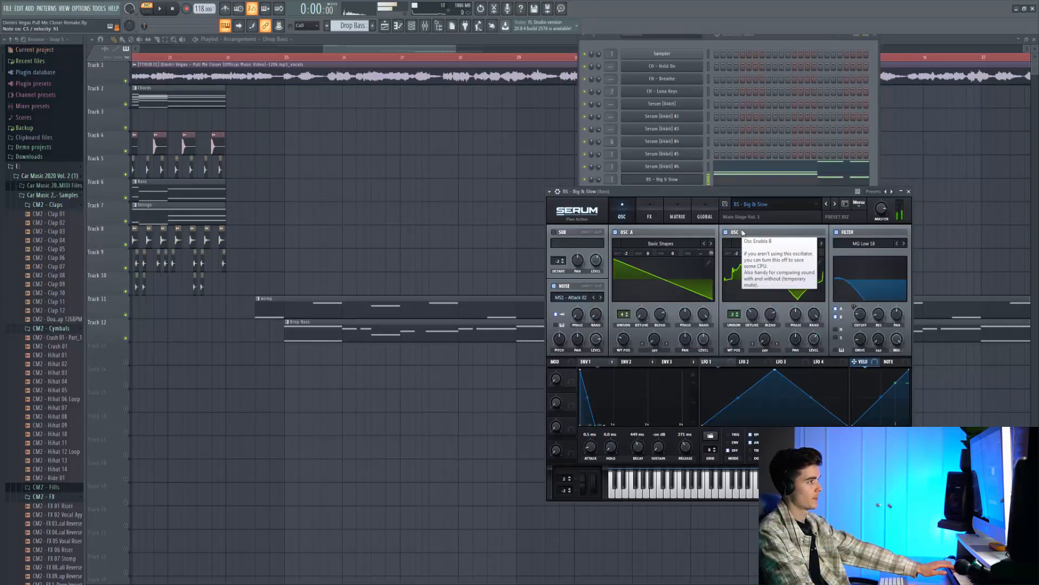
Step: Open the BS - Big & Slow notes of the Drop Bass pattern and audition the Big & Slow and BS - Monster layers
{"action": "left_click", "coordinate": [727, 179]}
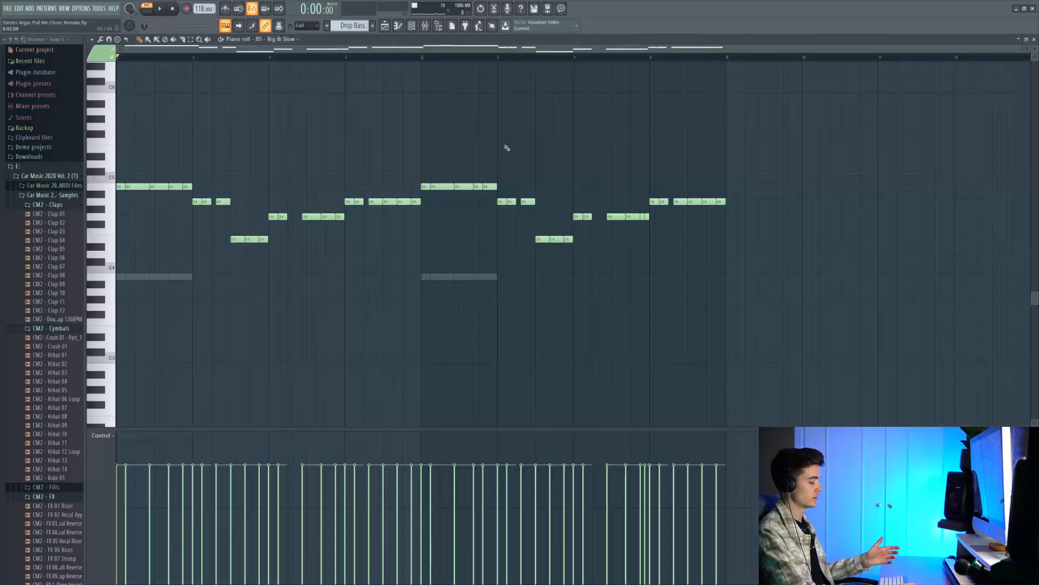
{"action": "key", "text": "space"}
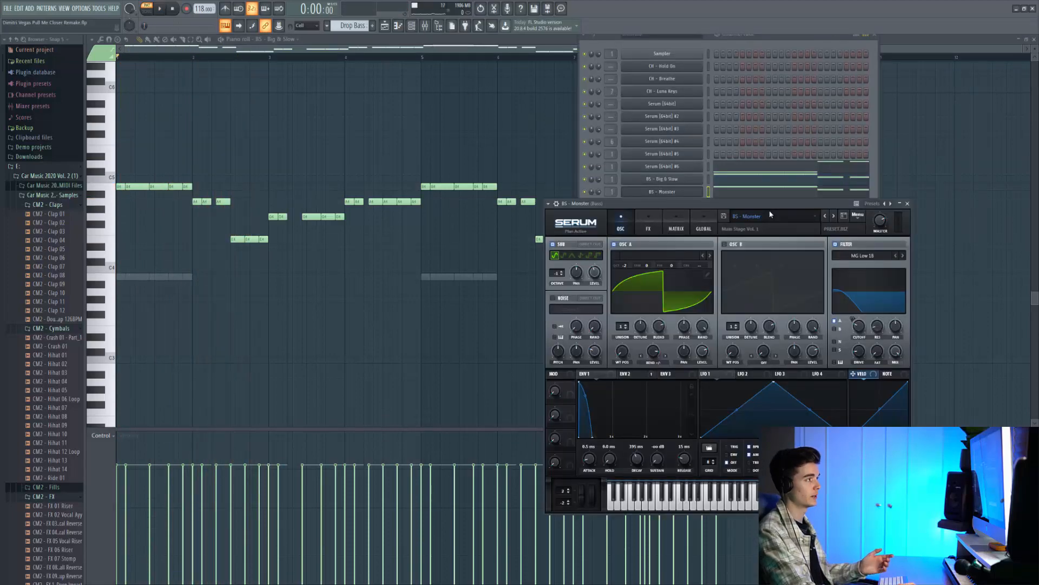
{"action": "key", "text": "n"}
{"action": "key", "text": "n"}
{"action": "key", "text": "n"}
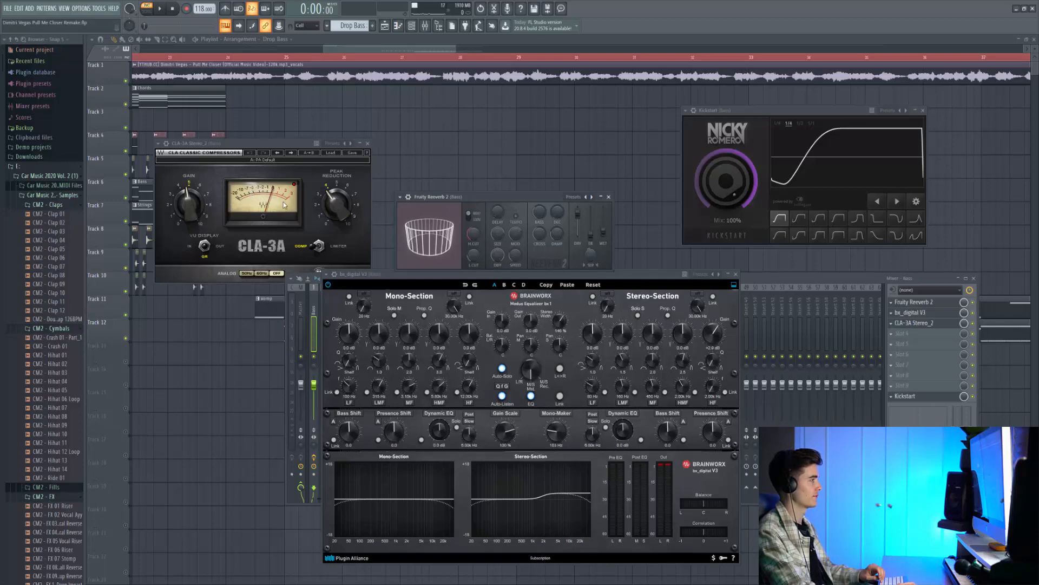
Step: Listen to the Drop Bass with its mixer effects, and together with the Womp clips in the arrangement
{"action": "key", "text": "space"}
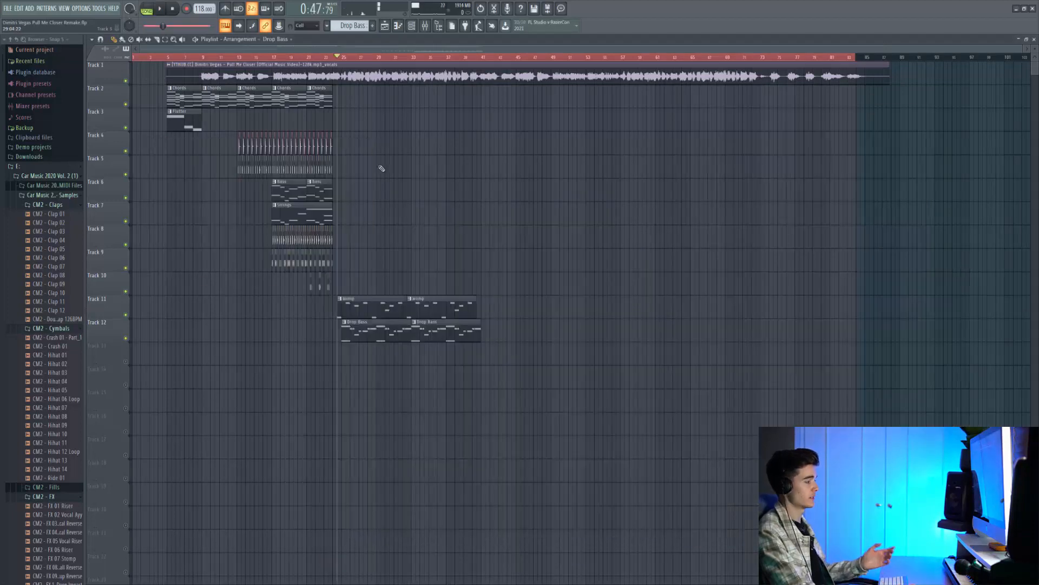
{"action": "key", "text": "space"}
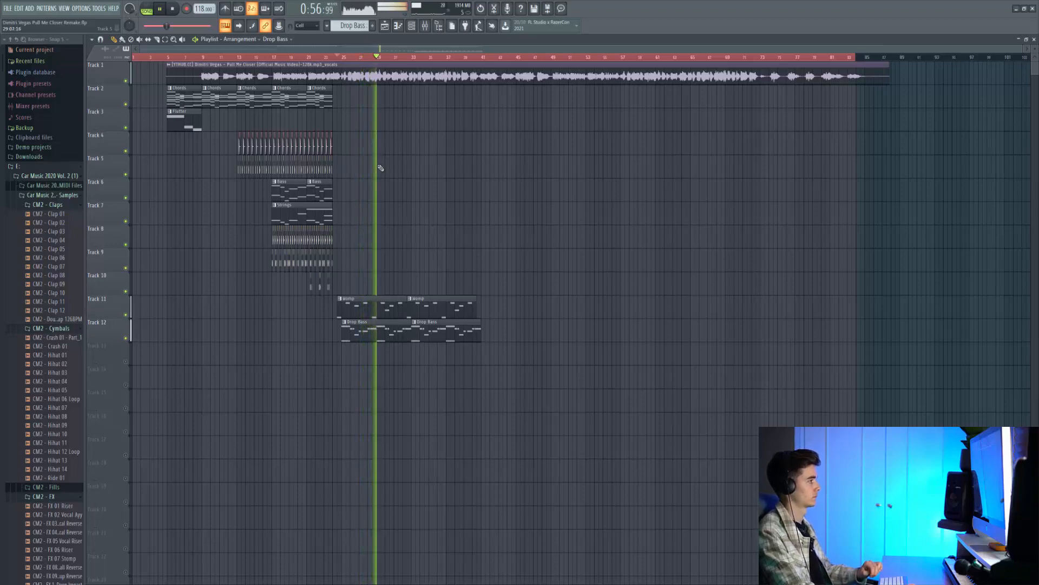
Step: Open the CM2 - Kick 02 sample settings from Track 13 to examine the waveform, and close them
{"action": "scroll", "coordinate": [381, 167], "scroll_direction": "up", "scroll_amount": 4}
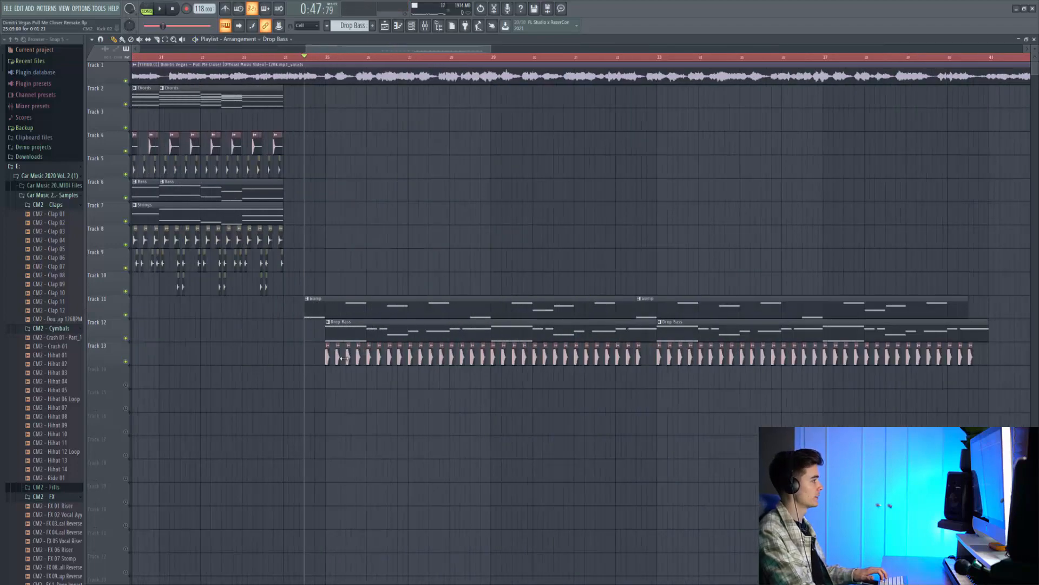
{"action": "scroll", "coordinate": [342, 357], "scroll_direction": "up", "scroll_amount": 8}
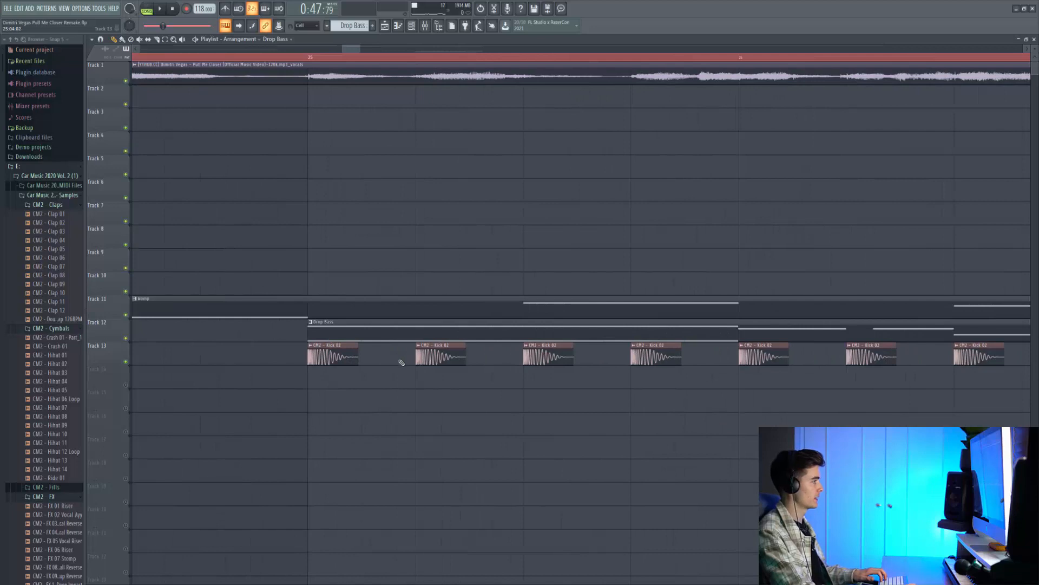
{"action": "double_click", "coordinate": [336, 349]}
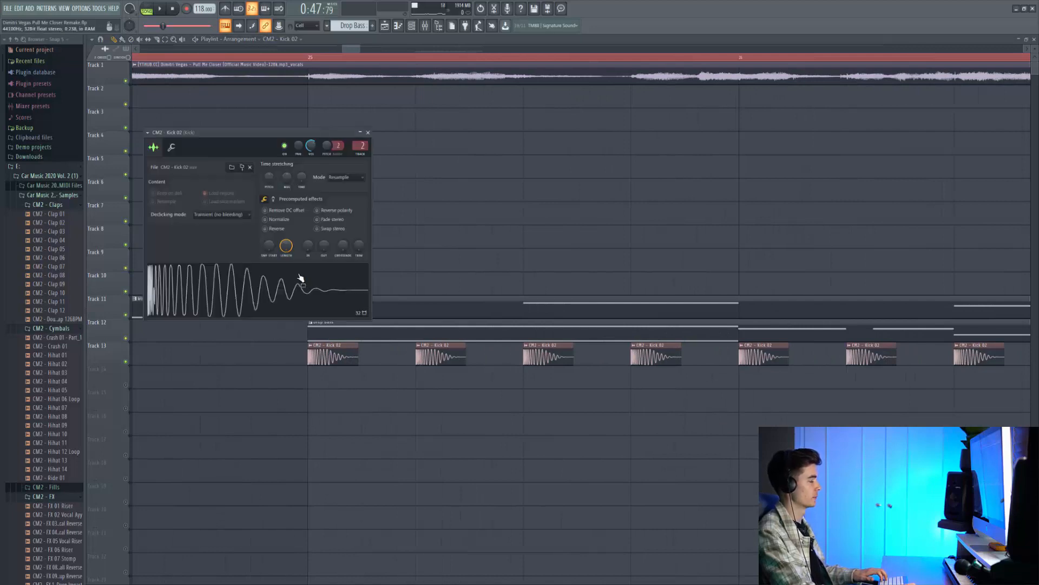
{"action": "key", "text": "Escape"}
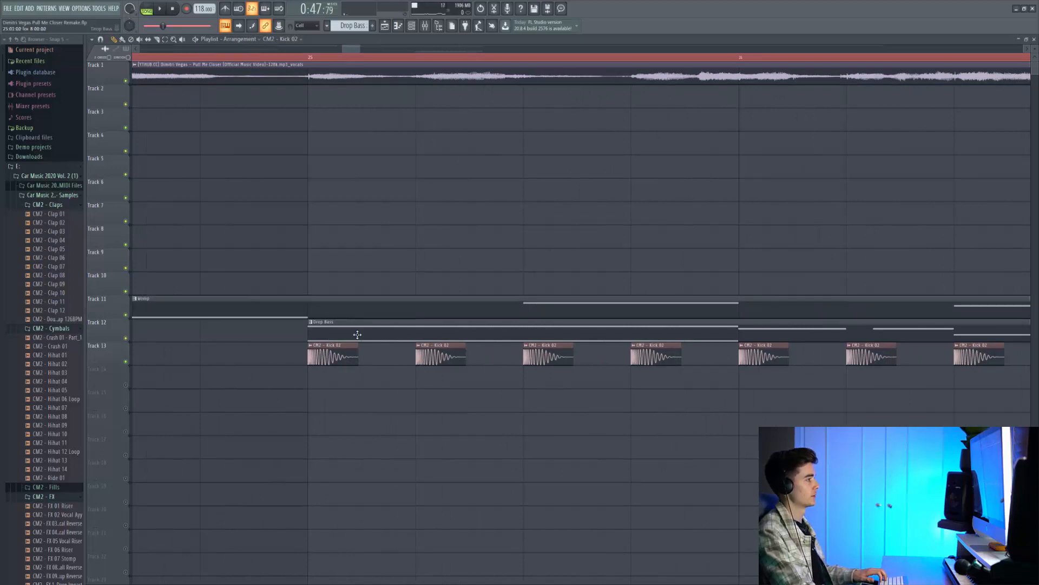
Step: Play back the drop with the Track 13 kicks alongside the Womp and Drop Bass clips
{"action": "scroll", "coordinate": [324, 292], "scroll_direction": "down", "scroll_amount": 3}
{"action": "scroll", "coordinate": [323, 293], "scroll_direction": "down", "scroll_amount": 3}
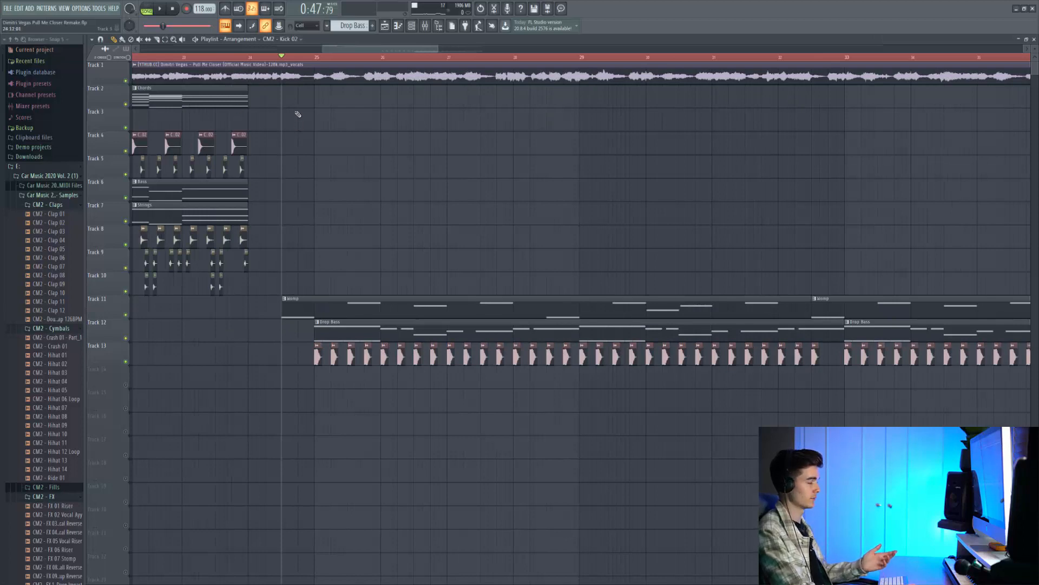
{"action": "key", "text": "space"}
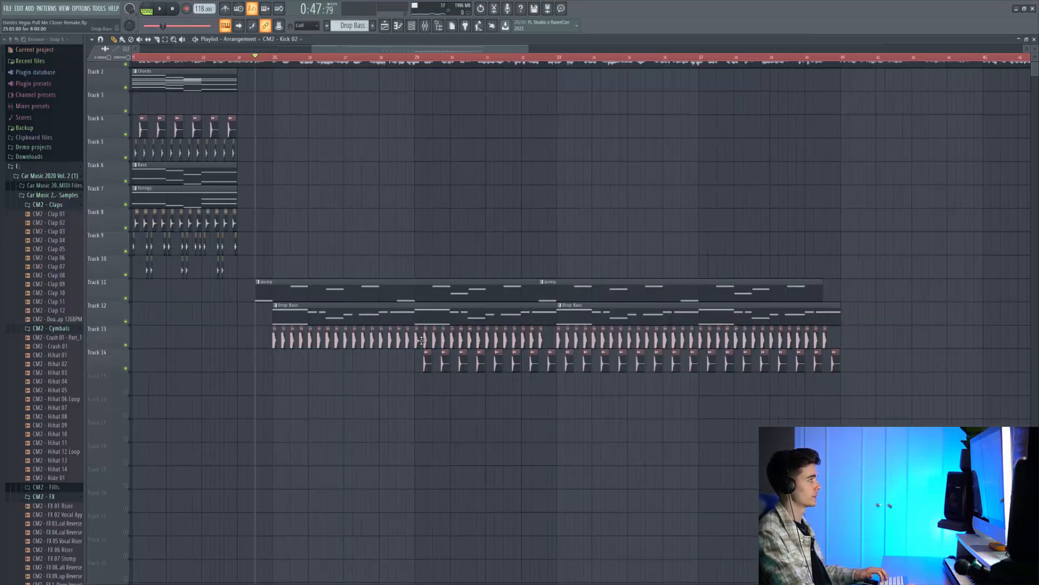
Step: Play the arrangement from bar 29 and examine how the CM4 - Clap 02 clips on Track 14 line up with the kicks
{"action": "scroll", "coordinate": [436, 274], "scroll_direction": "up", "scroll_amount": 5}
{"action": "left_click", "coordinate": [389, 56]}
{"action": "key", "text": "space"}
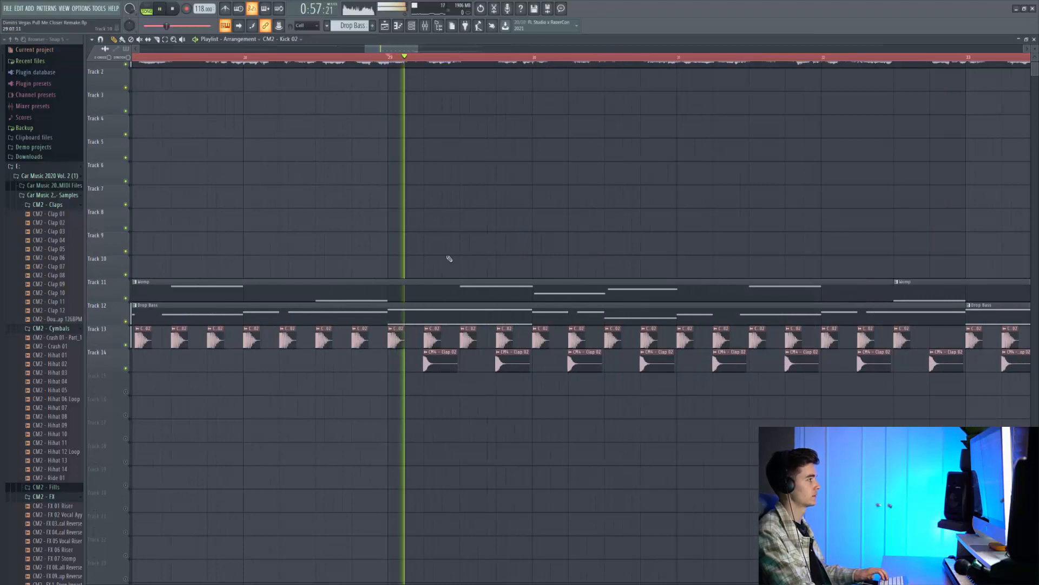
{"action": "scroll", "coordinate": [447, 260], "scroll_direction": "up", "scroll_amount": 2}
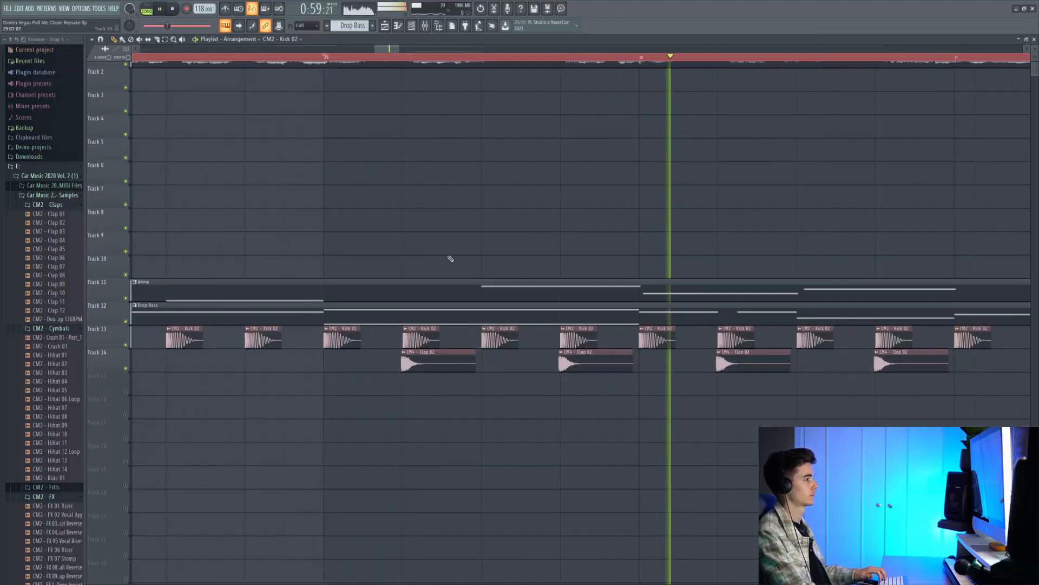
{"action": "key", "text": "space"}
{"action": "scroll", "coordinate": [525, 369], "scroll_direction": "up", "scroll_amount": 4}
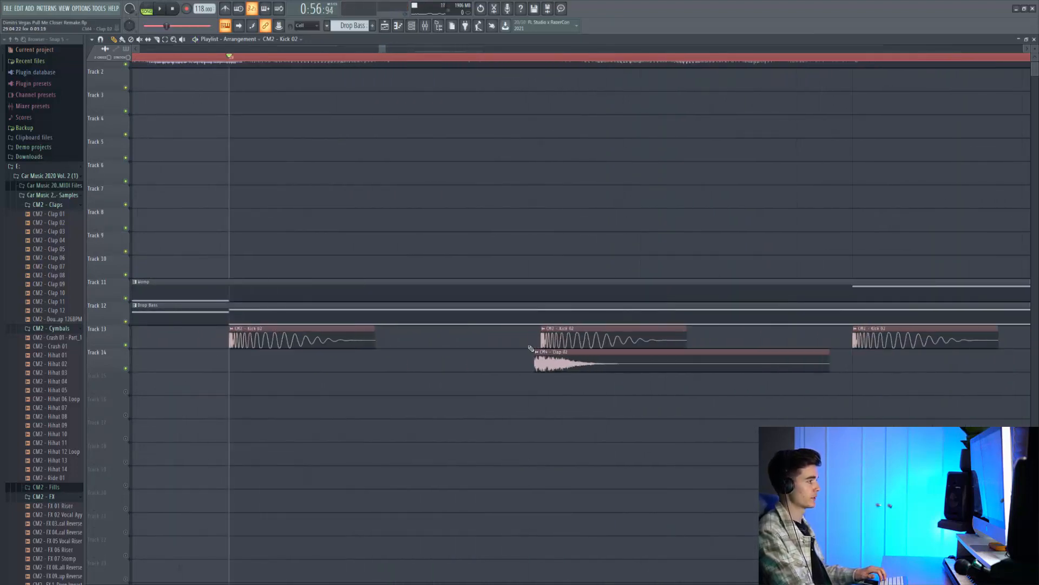
Step: Open the CM4 - Clap 11 sample settings from Track 15 and preview the clap's waveform
{"action": "scroll", "coordinate": [563, 338], "scroll_direction": "down", "scroll_amount": 8}
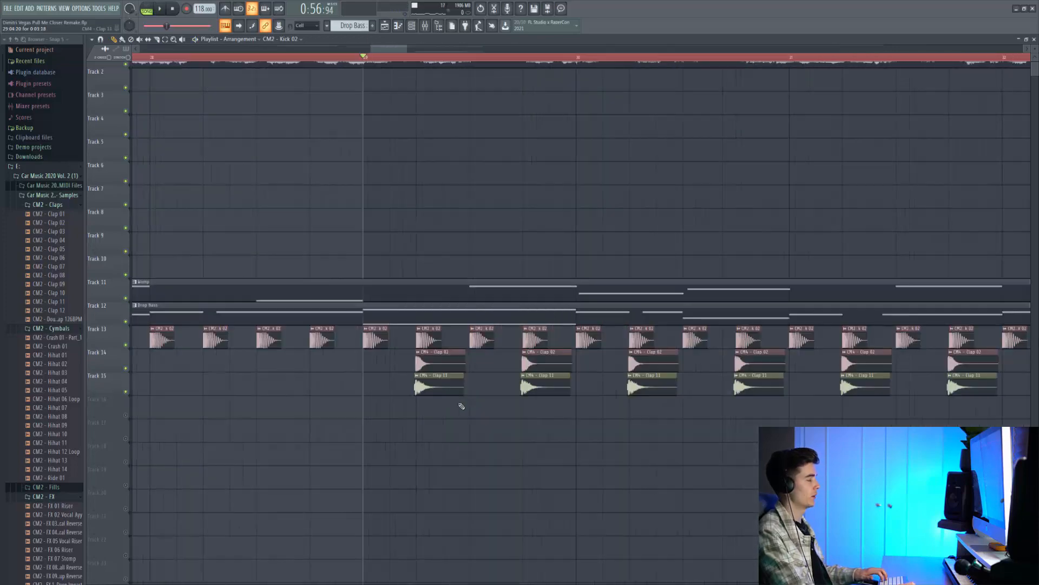
{"action": "scroll", "coordinate": [433, 392], "scroll_direction": "up", "scroll_amount": 2}
{"action": "scroll", "coordinate": [433, 392], "scroll_direction": "up", "scroll_amount": 5}
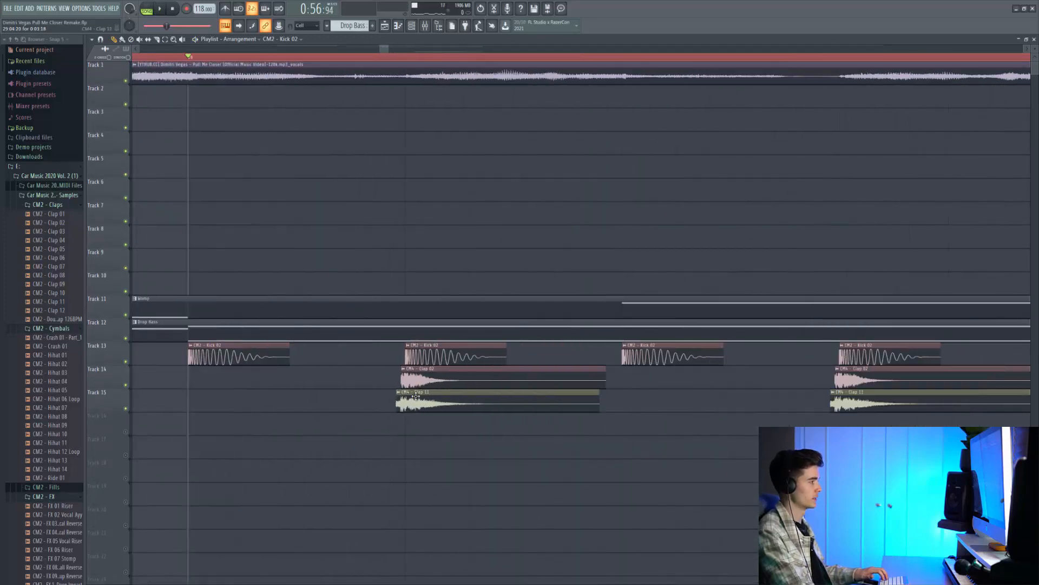
{"action": "double_click", "coordinate": [442, 398]}
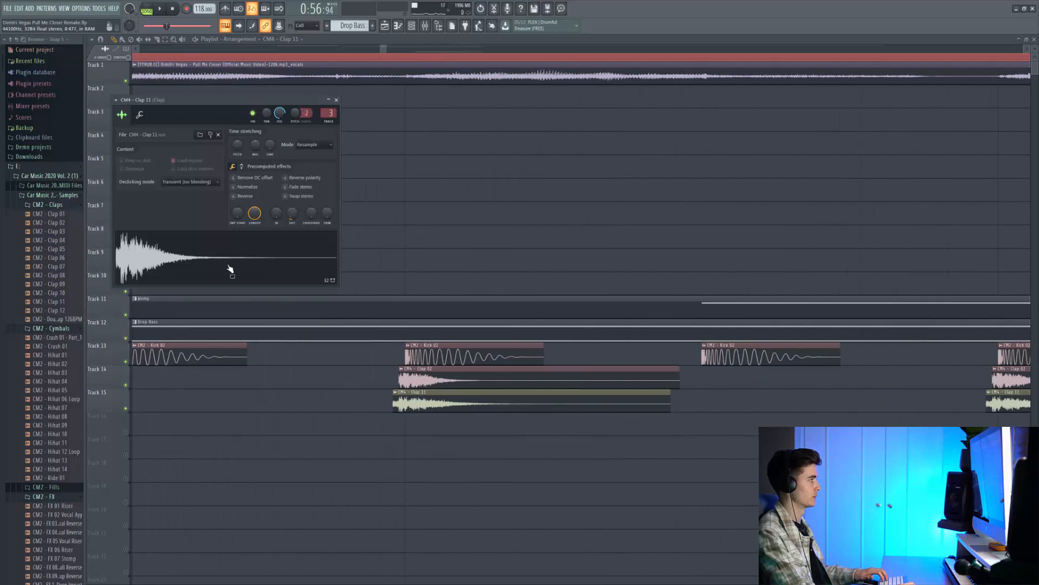
{"action": "left_click", "coordinate": [246, 255]}
Step: Play the drop while muting and unmuting Track 15 to compare it with and without the second clap
{"action": "key", "text": "space"}
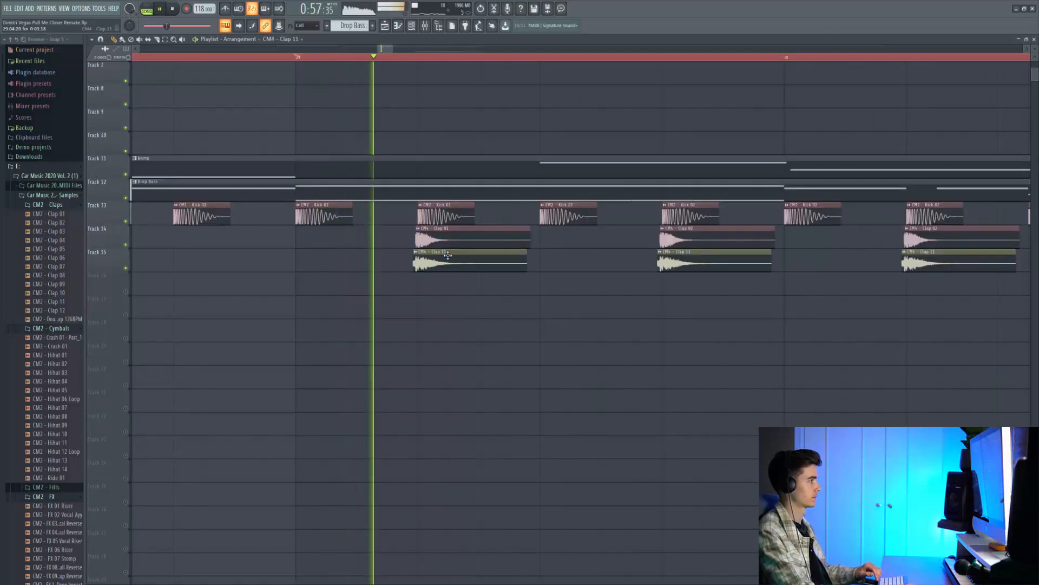
{"action": "left_click", "coordinate": [128, 269]}
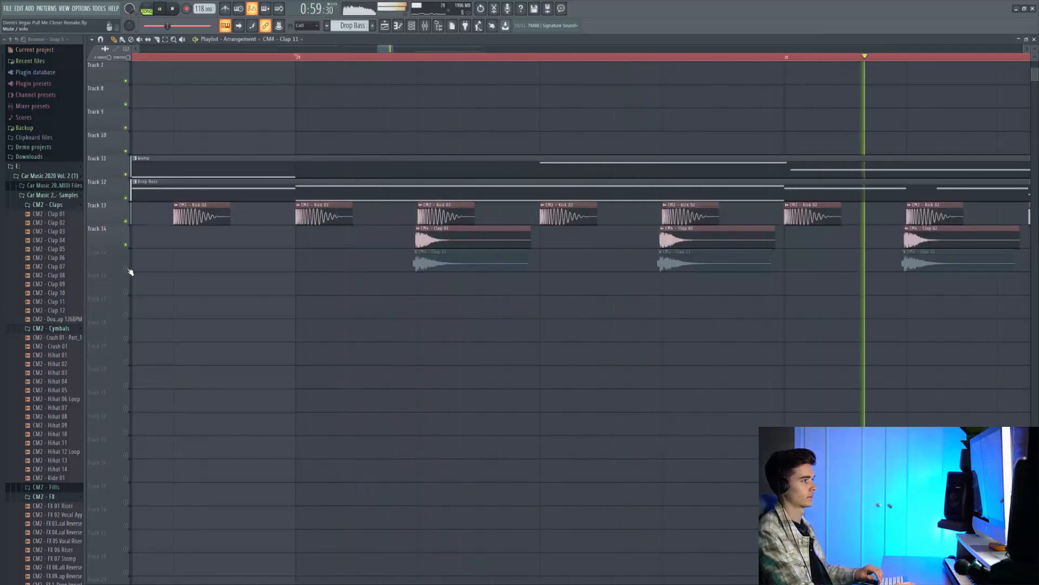
{"action": "left_click", "coordinate": [128, 269]}
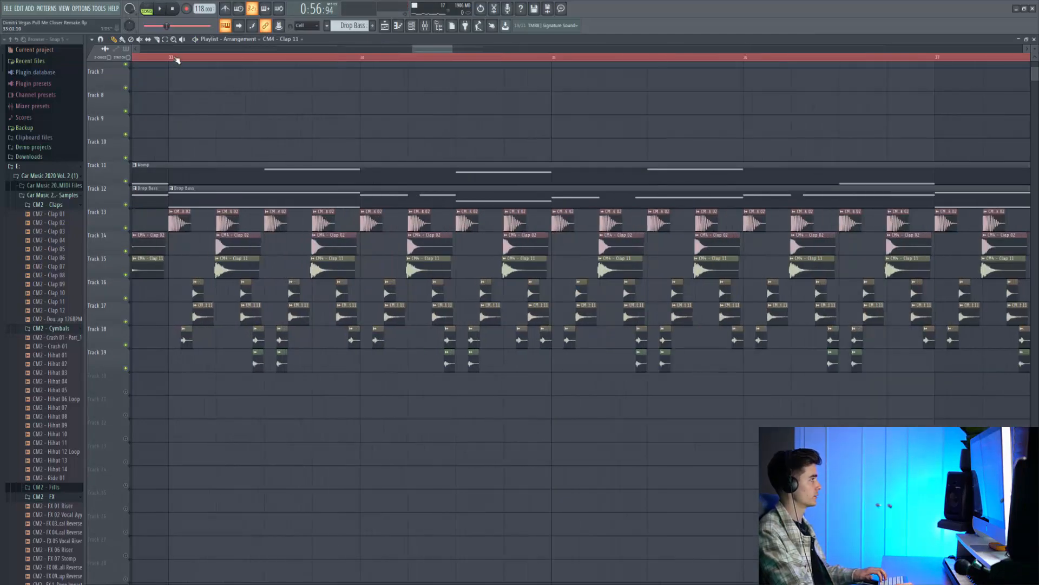
Step: Examine the hi-hat and percussion clips on Tracks 16 to 19 and play from bar 33, including the Strings clip on Track 20
{"action": "scroll", "coordinate": [184, 348], "scroll_direction": "up", "scroll_amount": 3}
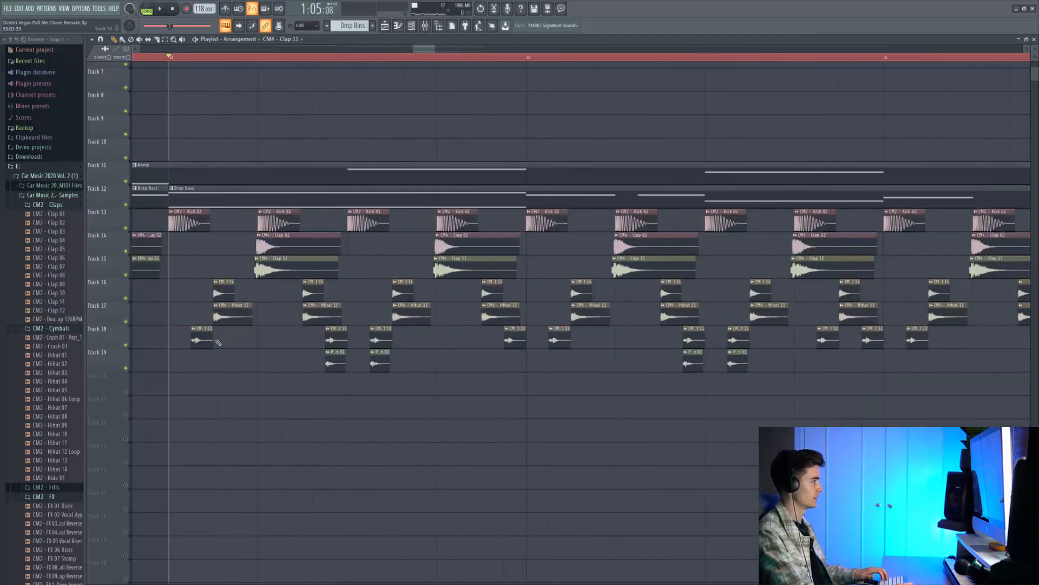
{"action": "scroll", "coordinate": [501, 209], "scroll_direction": "down", "scroll_amount": 6}
{"action": "key", "text": "space"}
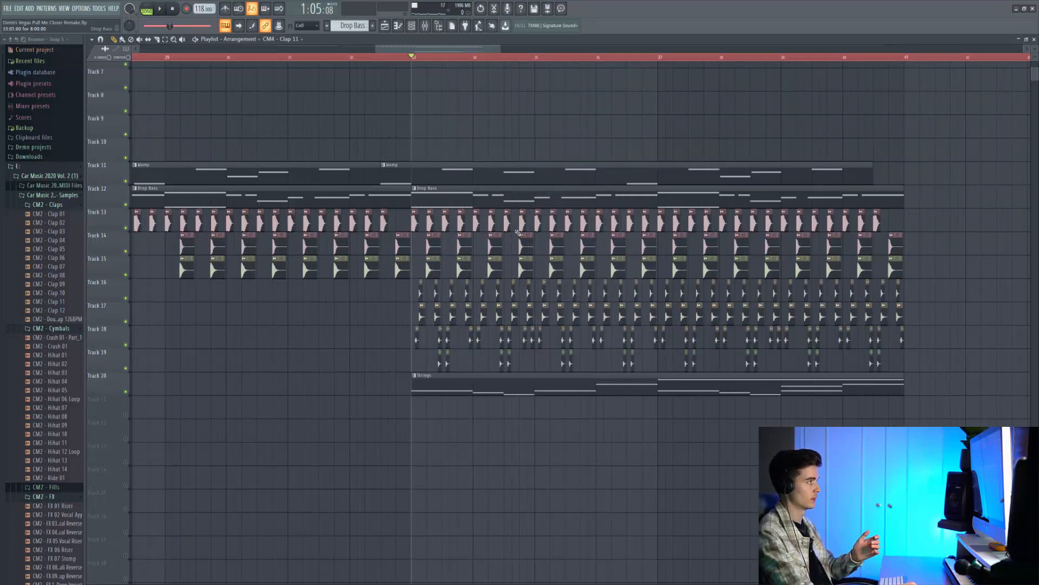
{"action": "key", "text": "space"}
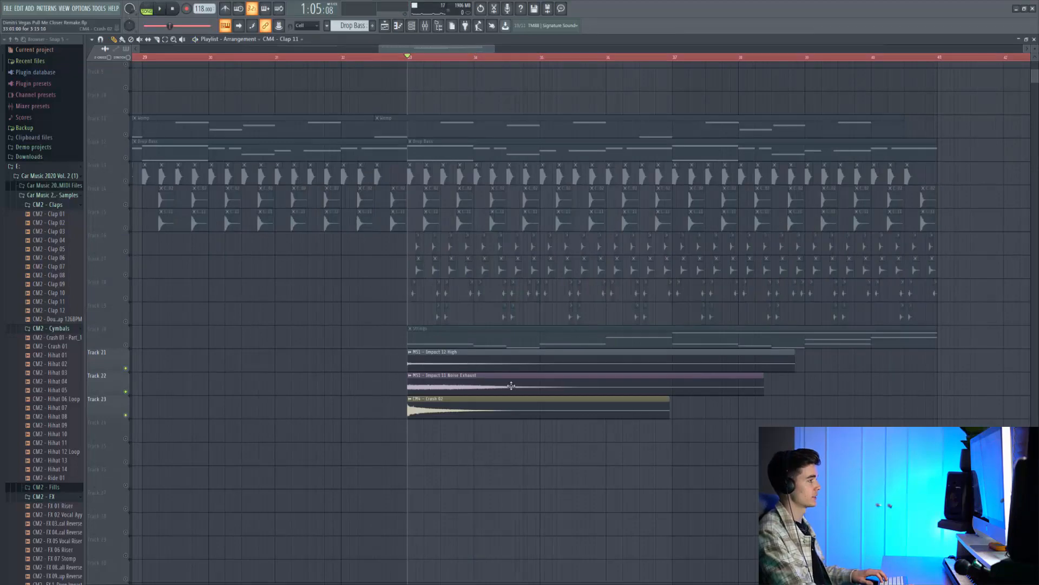
Step: Solo Track 21 and play back the MS1 - Impact 12 High clip from bar 33
{"action": "left_click", "coordinate": [448, 354]}
{"action": "scroll", "coordinate": [274, 237], "scroll_direction": "down", "scroll_amount": 5}
{"action": "scroll", "coordinate": [301, 234], "scroll_direction": "up", "scroll_amount": 5}
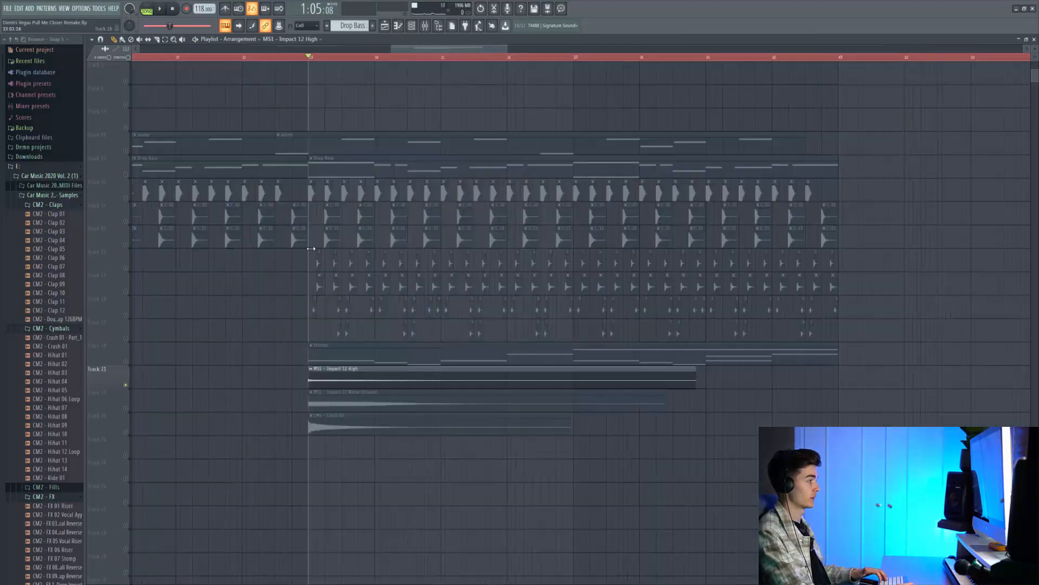
{"action": "key", "text": "space"}
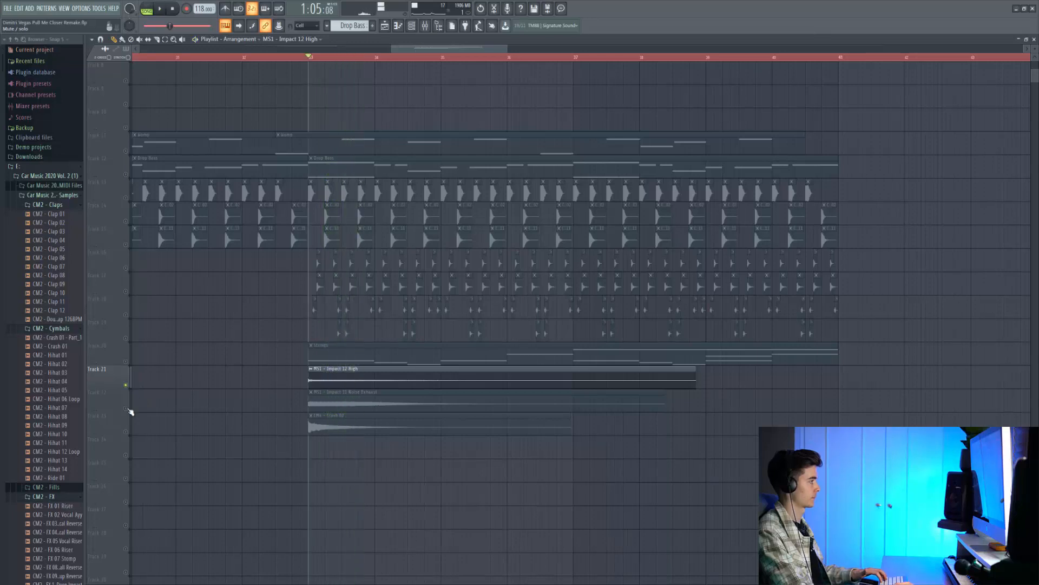
Step: Audition the impact, crash and Keys layers on Tracks 22 to 24 one by one in solo, opening the Keys clip
{"action": "right_click", "coordinate": [128, 409]}
{"action": "right_click", "coordinate": [127, 432]}
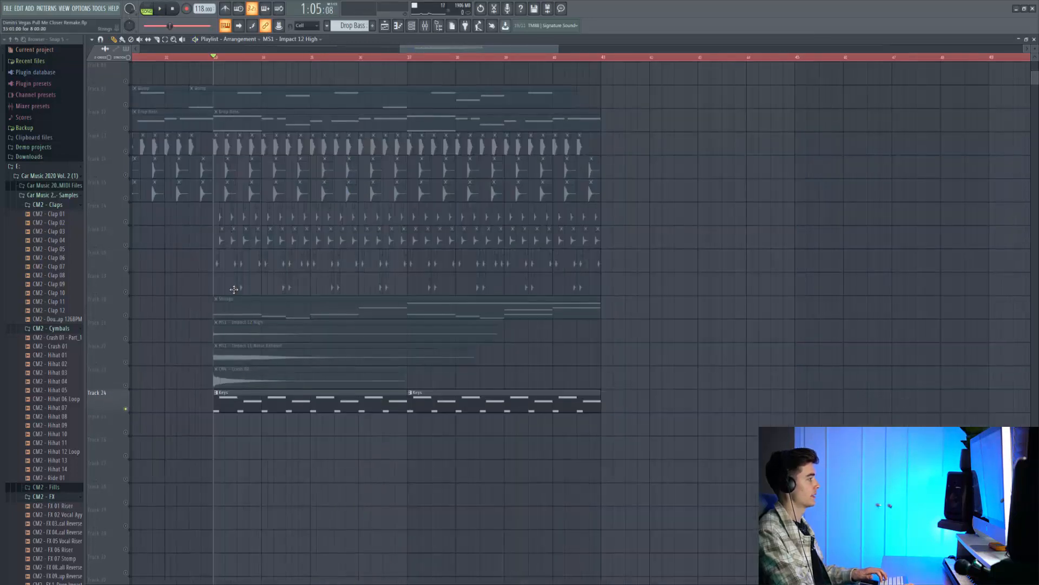
{"action": "double_click", "coordinate": [247, 405]}
{"action": "key", "text": "space"}
Step: Play the full drop from bar 33 and watch how the CLA-3A compressor reacts on the Bus mixer track
{"action": "scroll", "coordinate": [215, 209], "scroll_direction": "down", "scroll_amount": 3}
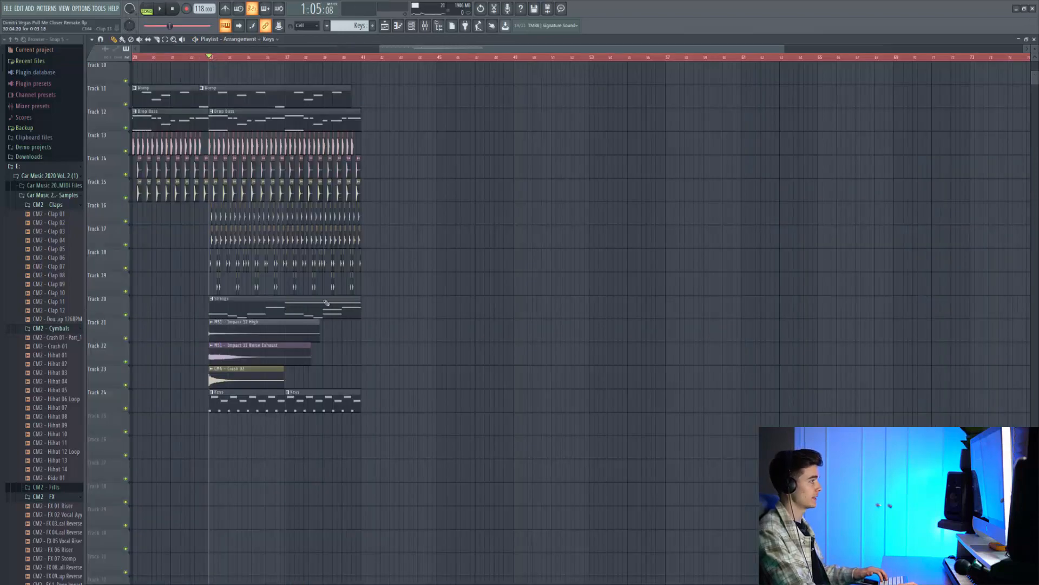
{"action": "key", "text": "space"}
{"action": "scroll", "coordinate": [226, 248], "scroll_direction": "up", "scroll_amount": 3}
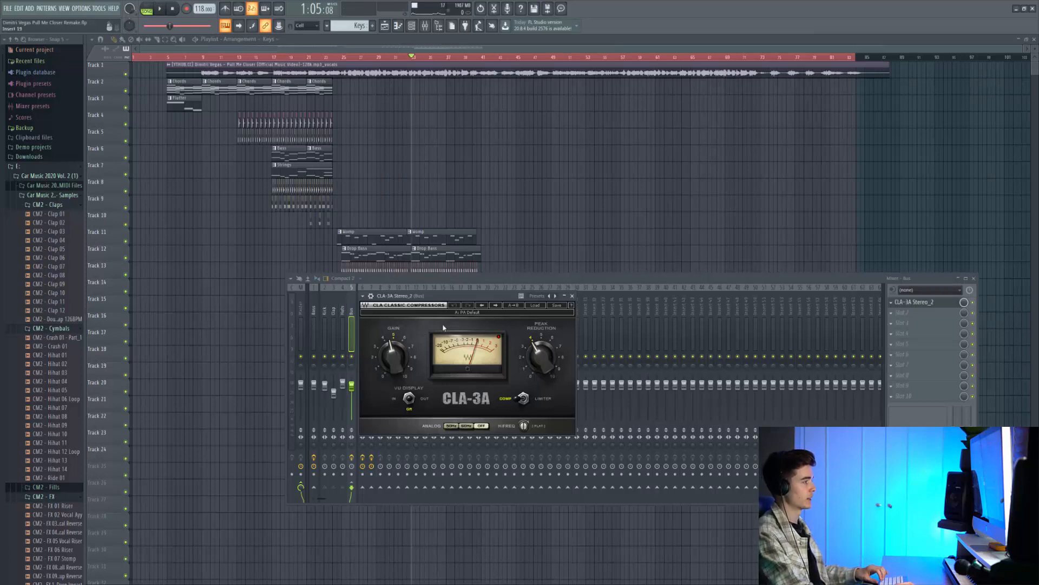
{"action": "key", "text": "space"}
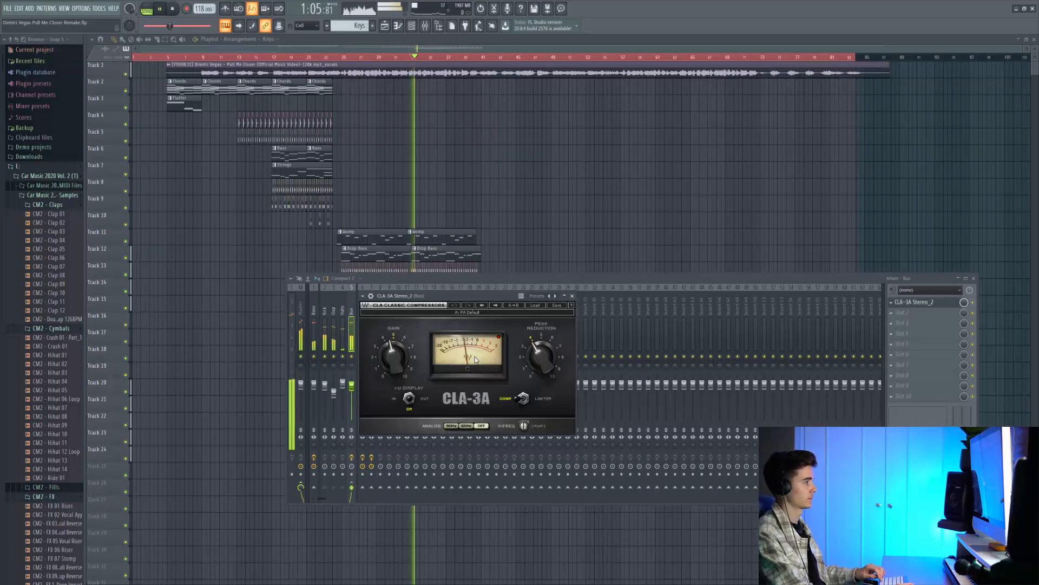
{"action": "key", "text": "space"}
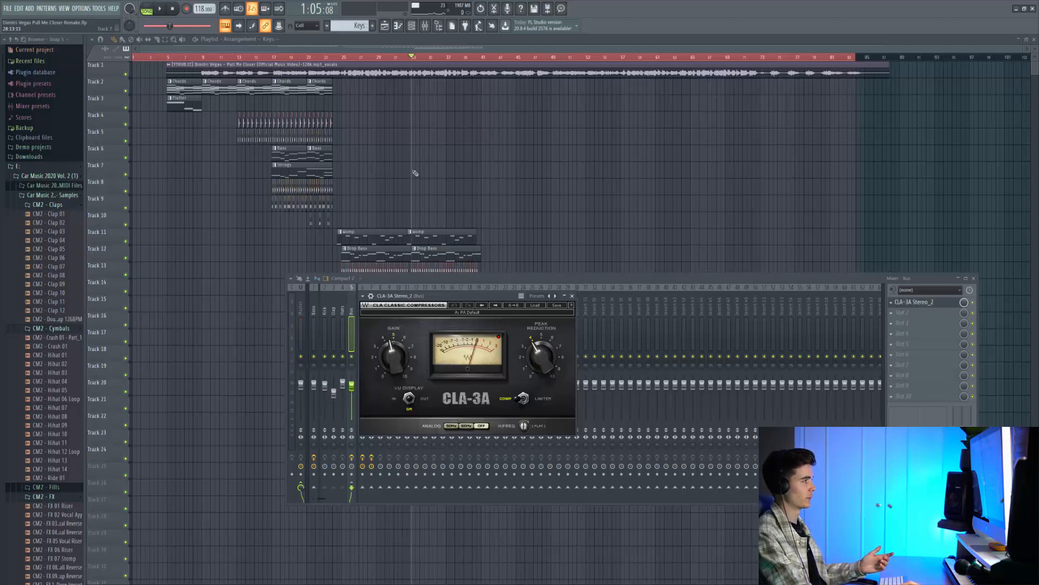
{"action": "key", "text": "F9"}
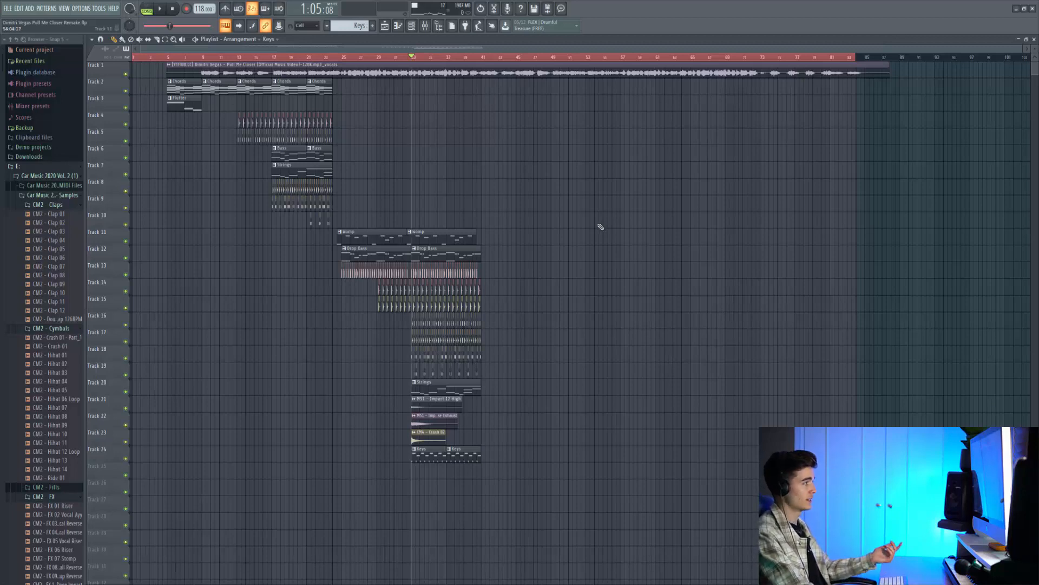
Step: Play back the whole arrangement from bar 5, where the vocals and Chords clips start
{"action": "left_click", "coordinate": [175, 57]}
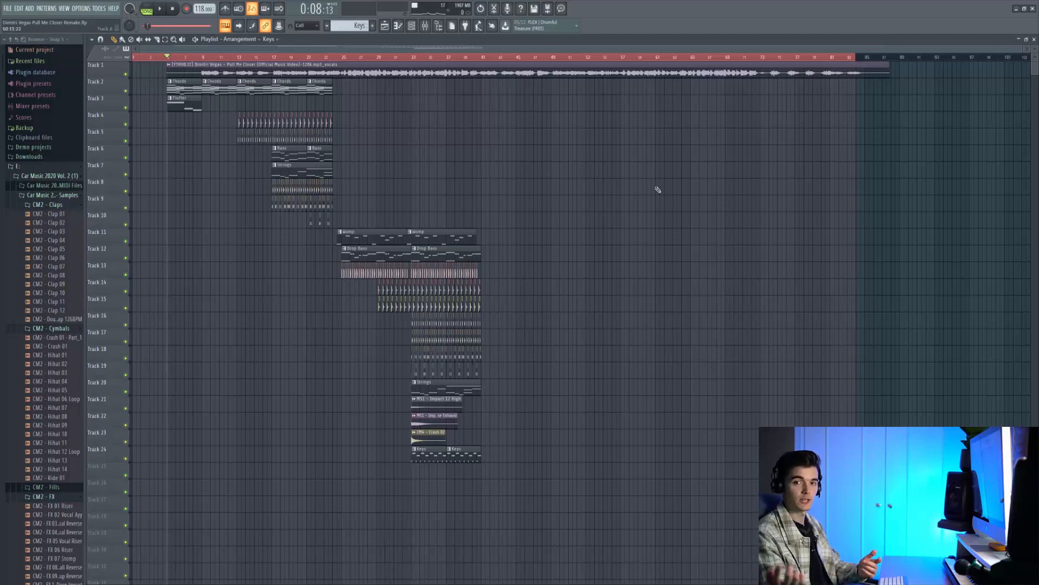
{"action": "key", "text": "space"}
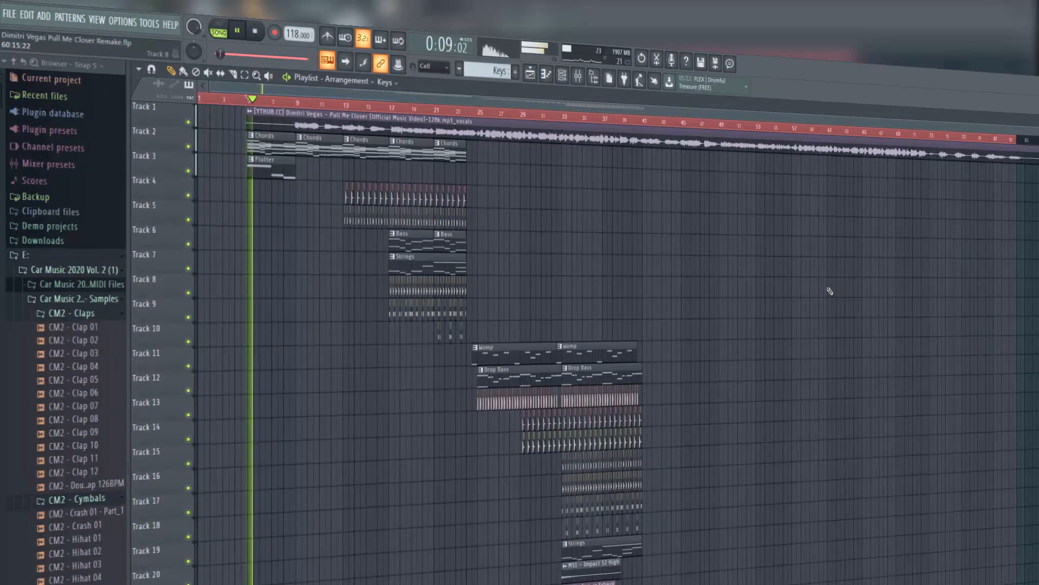